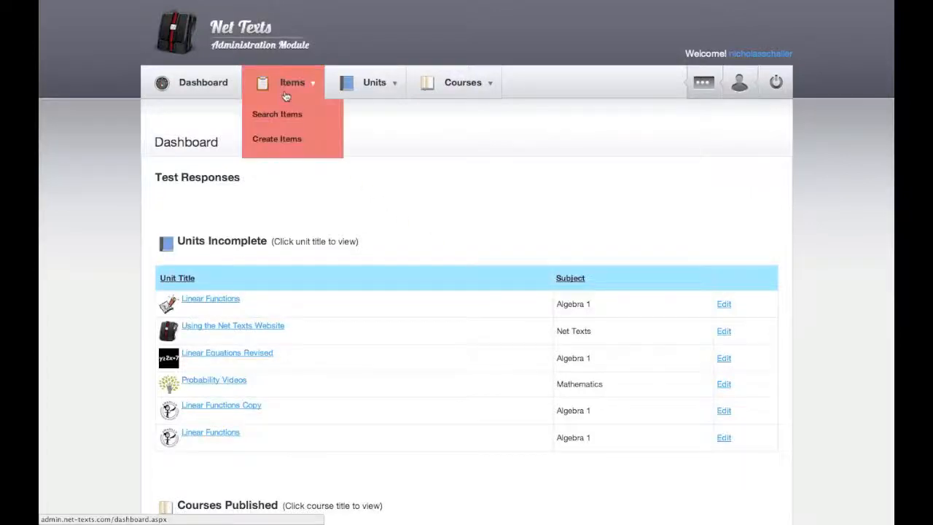
Step: Start creating a new item and set its type to Tests
click(277, 139)
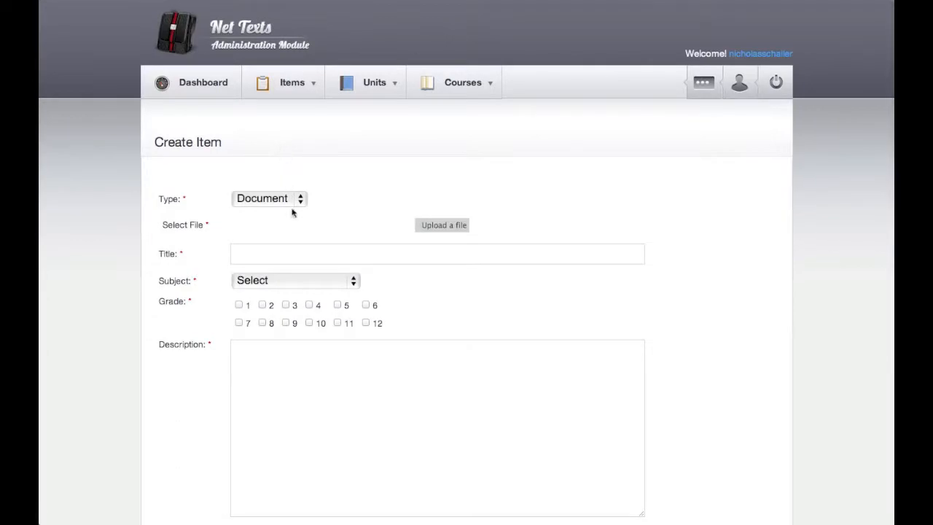
click(293, 200)
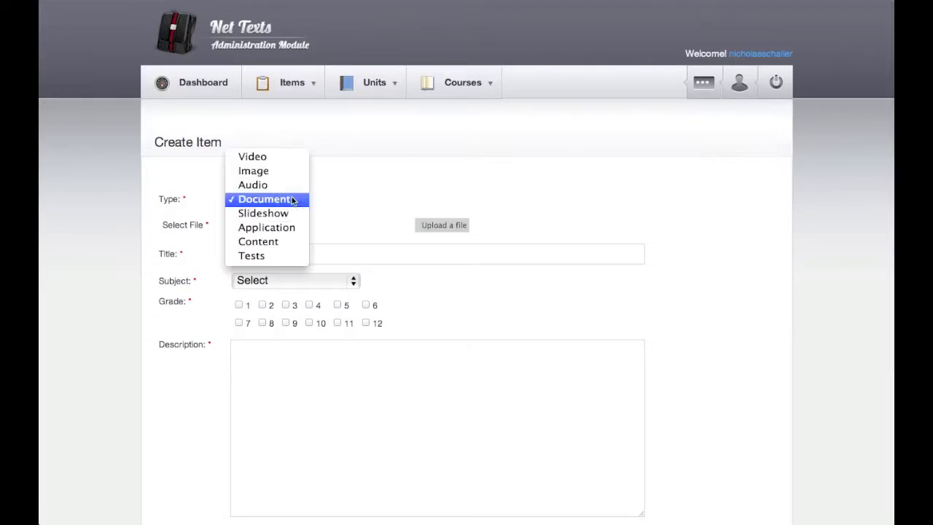
click(288, 255)
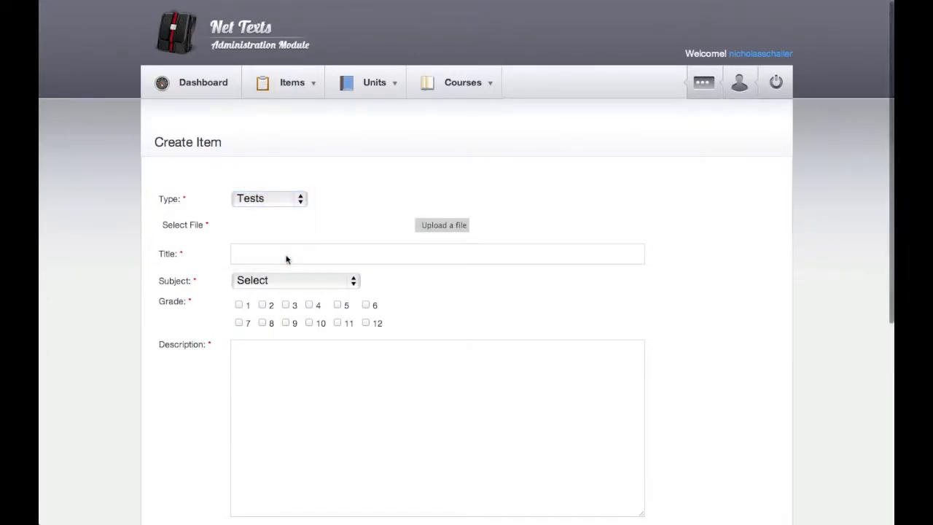
Step: Upload One Step Equations Workbook.pdf from the Desktop to the new test item
click(452, 228)
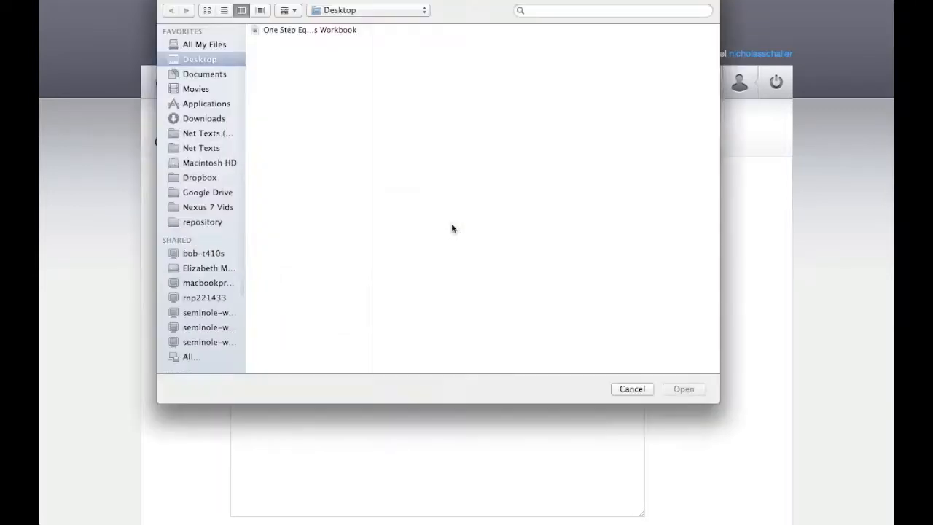
click(318, 31)
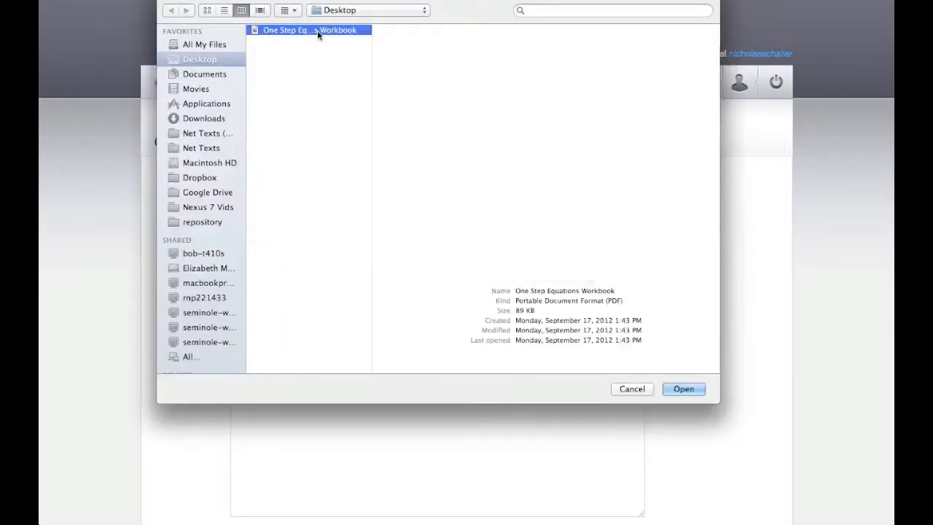
click(682, 388)
click(683, 388)
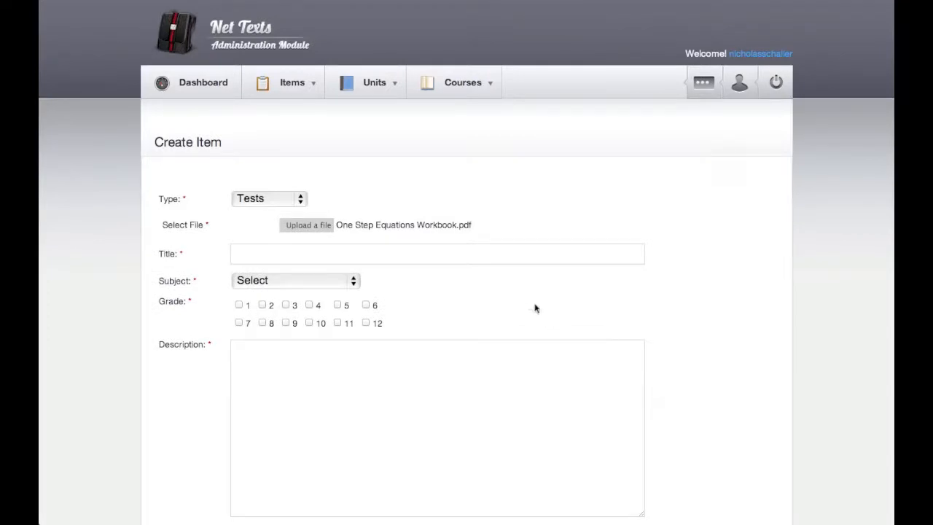
Step: Title the test One Step Equations Test, subject Algebra 1, for grades 9 and 10
click(499, 257)
text(One Step Equations Test)
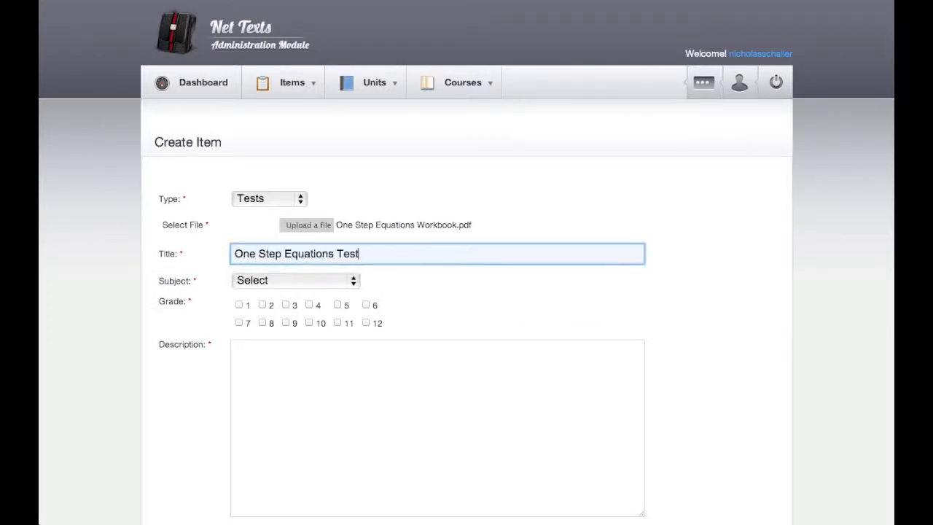
click(337, 282)
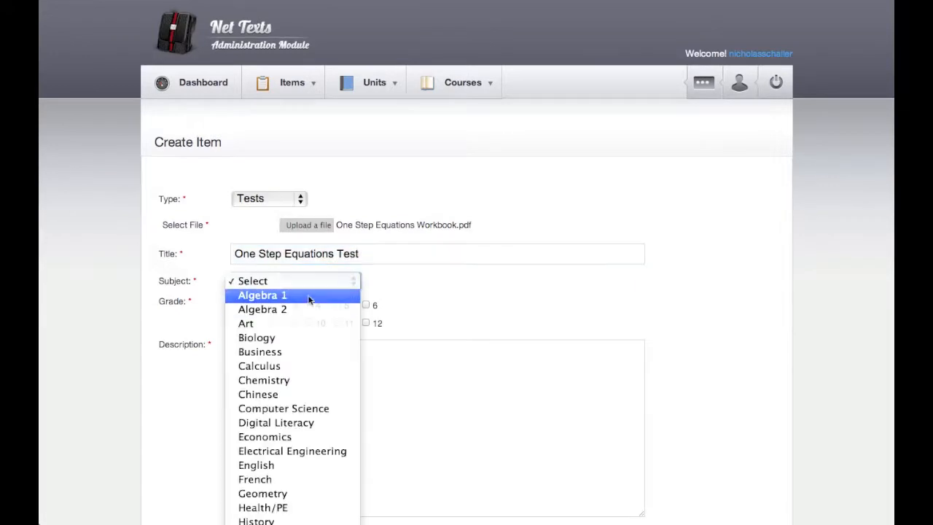
click(306, 296)
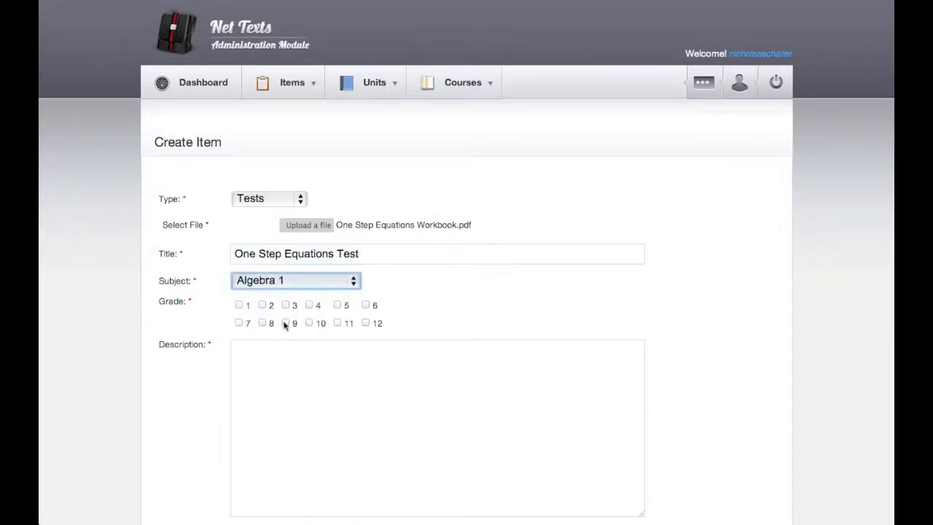
click(285, 322)
click(309, 322)
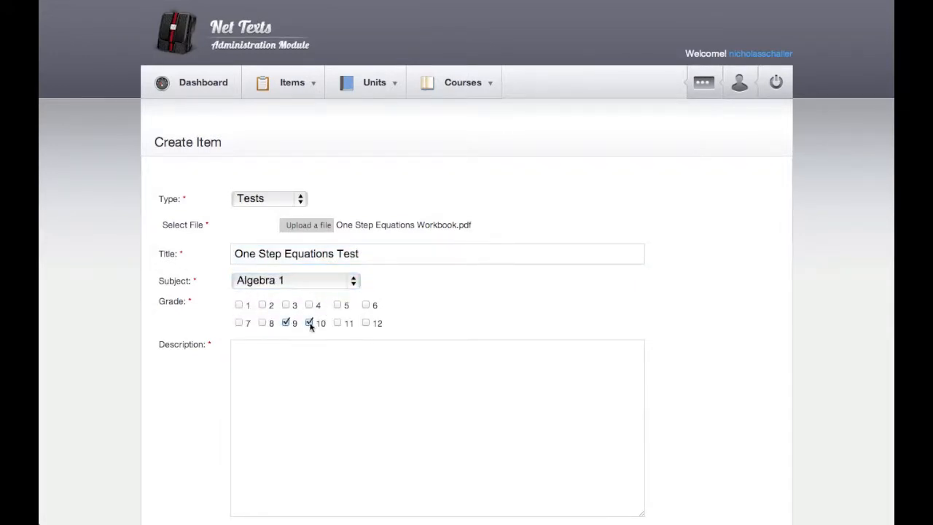
Step: Add a description and tags solving equations, basic algebra, algebra skills, simple equations
click(325, 372)
text(This test requires stu)
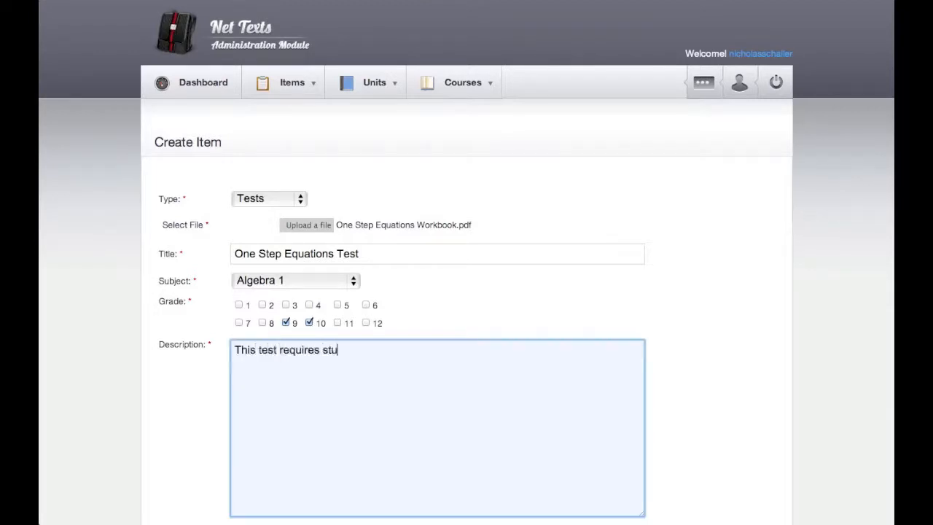
text(dents to solve one step equations.)
scroll(466, 292, down, 5)
click(364, 287)
text(solving equations)
key(Return)
text(basic algebra)
key(Return)
text(algebra skills)
key(Return)
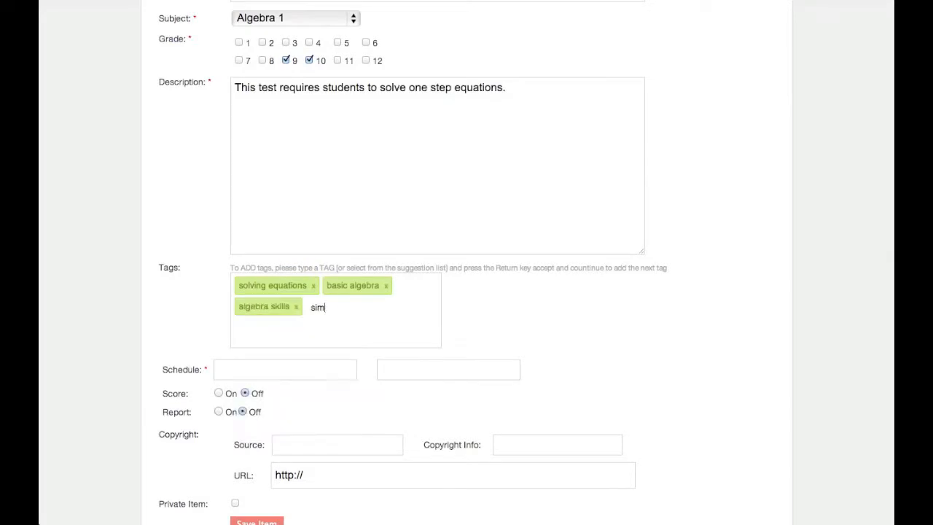
text(simple equations)
key(Return)
scroll(524, 319, down, 2)
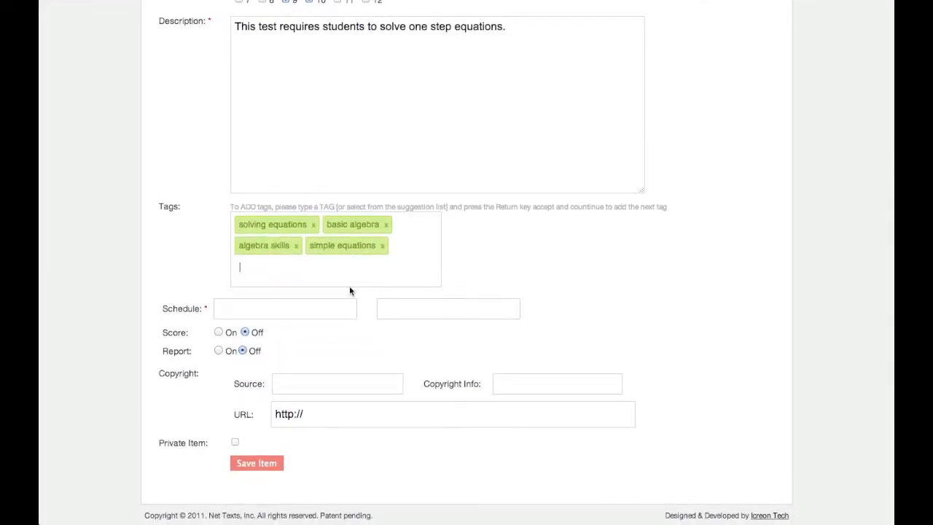
Step: Schedule the test from September 24 to September 29, 2012 and turn scoring on
click(305, 311)
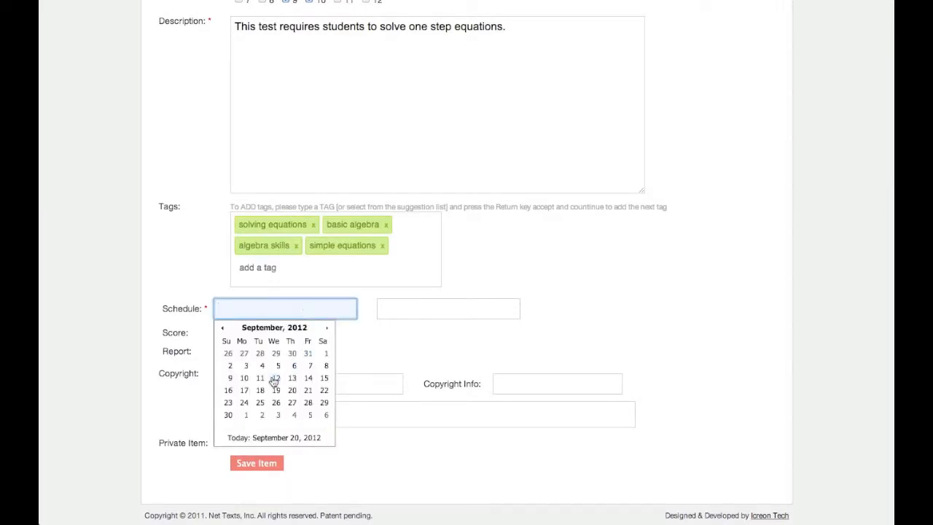
click(244, 402)
click(459, 308)
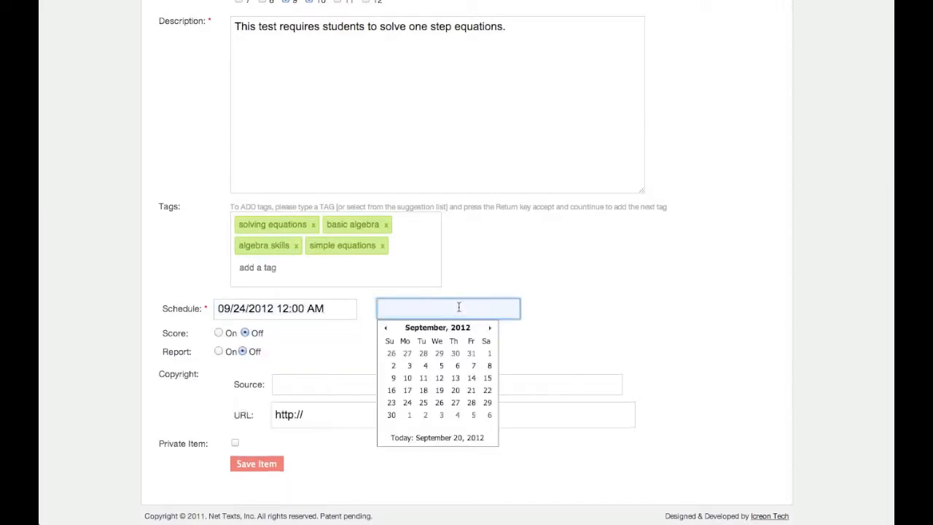
click(487, 402)
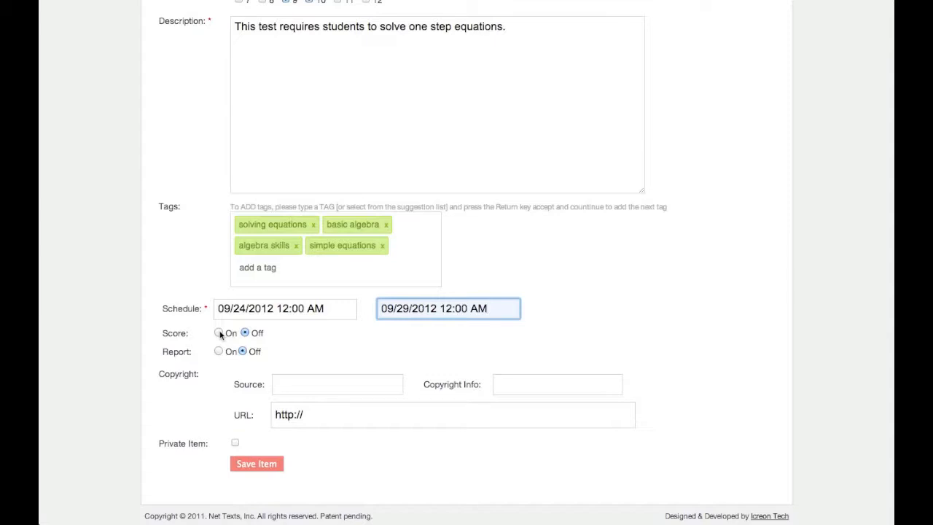
click(219, 333)
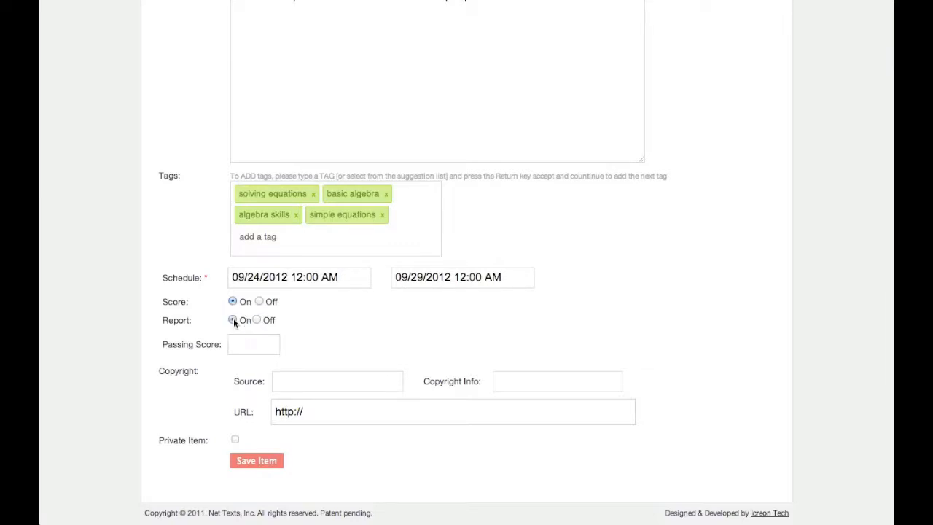
Step: Turn reporting on and set the passing score to 65
click(233, 318)
click(251, 344)
text(65)
click(356, 332)
click(357, 384)
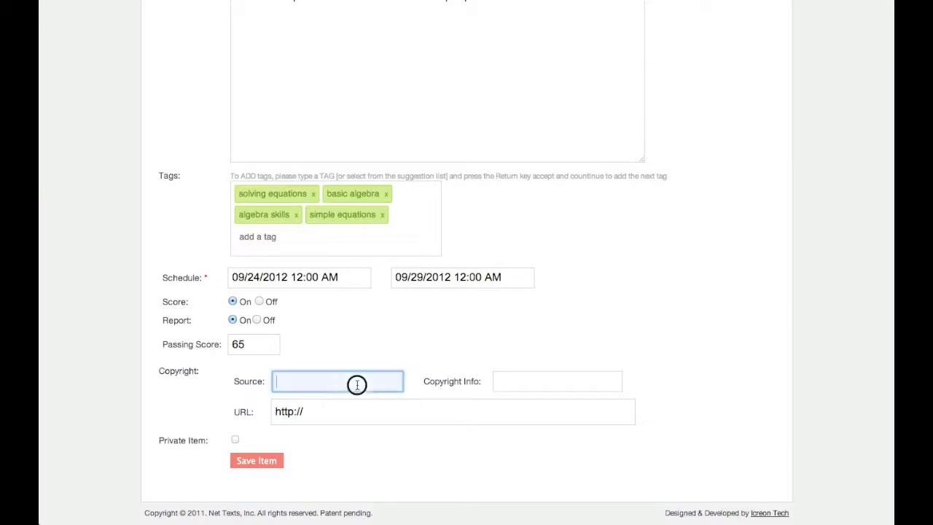
text(Ck)
key(Down)
key(Return)
click(523, 379)
text(CC)
click(534, 400)
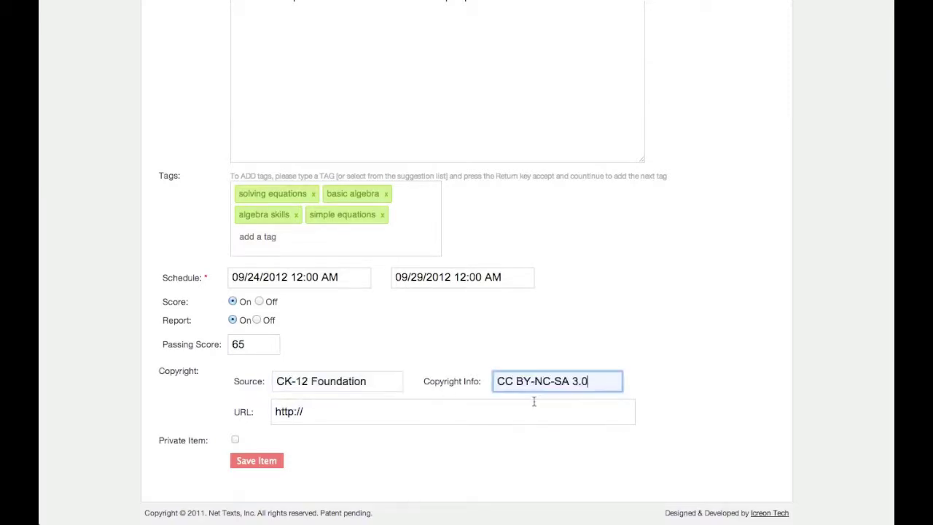
click(428, 411)
text(c)
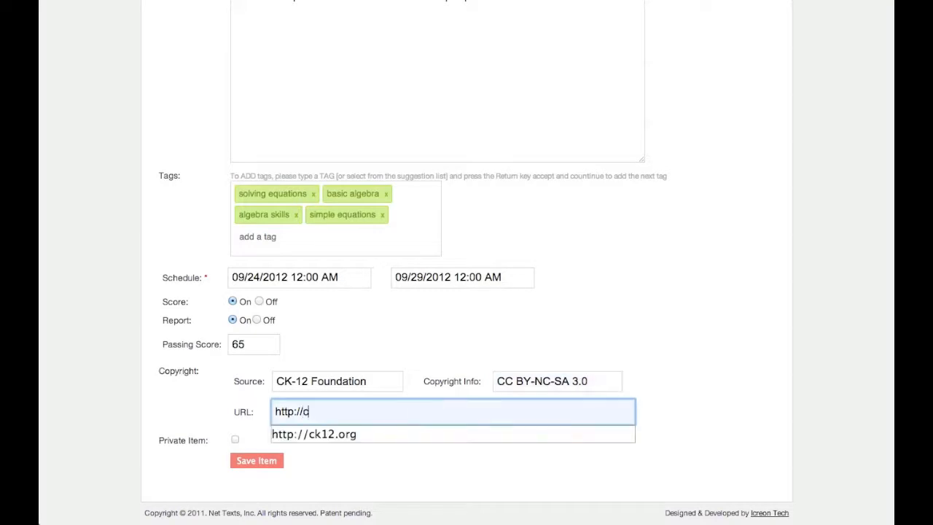
text(k)
click(426, 431)
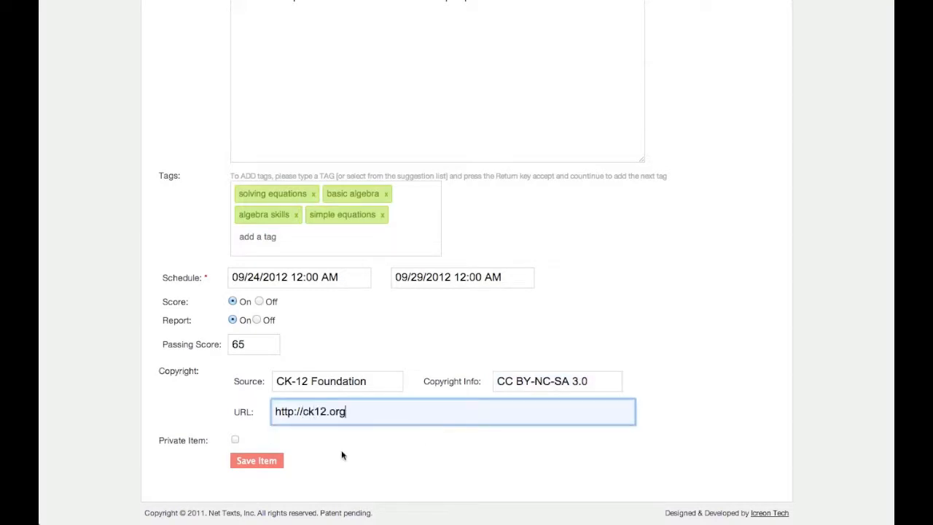
click(247, 461)
click(248, 460)
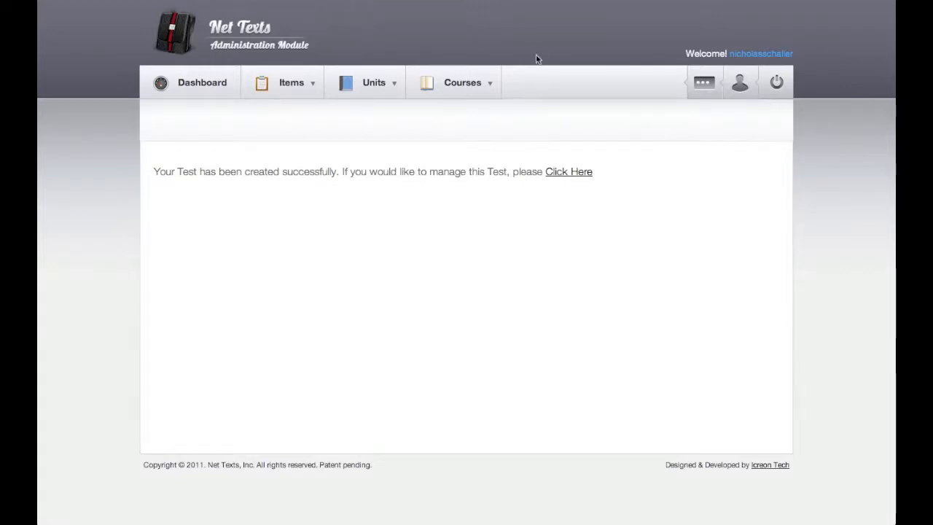
Step: Open the test for management and mark out question 1 with its answers on the workbook page
click(569, 171)
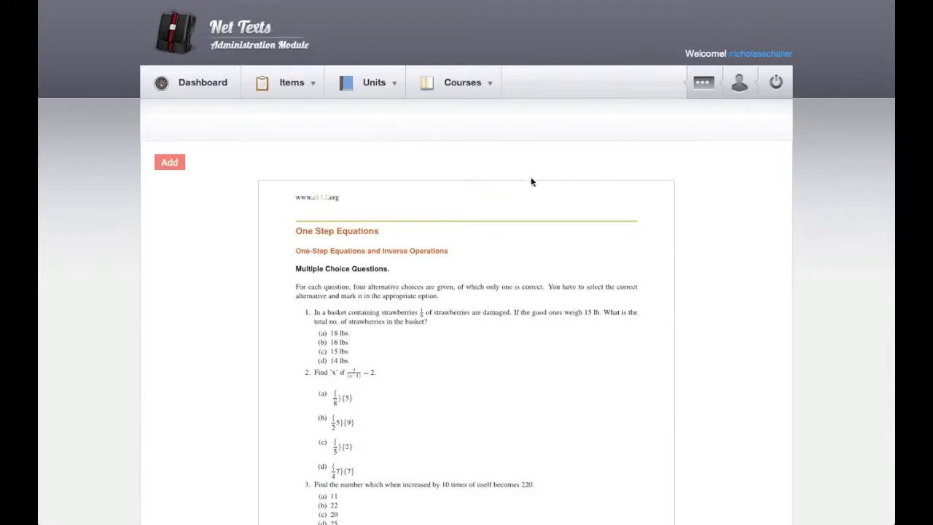
click(169, 162)
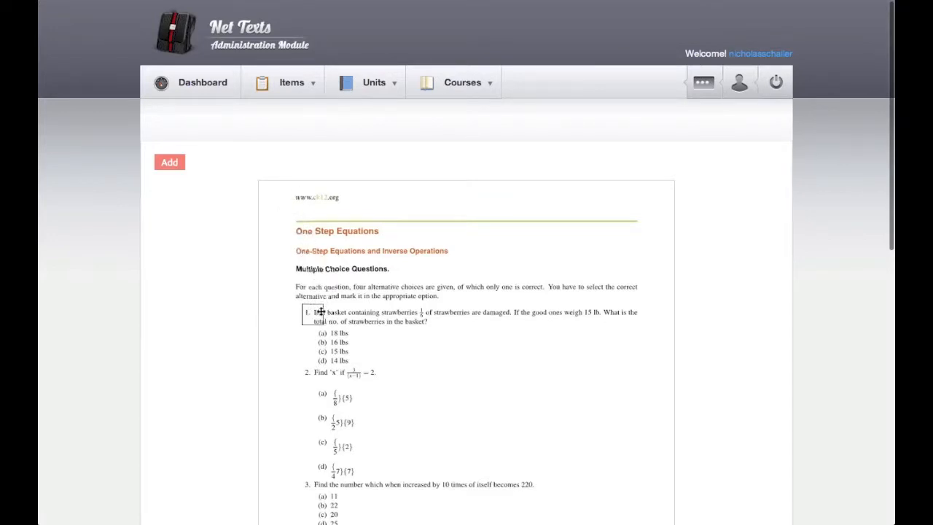
drag(306, 309, 652, 321)
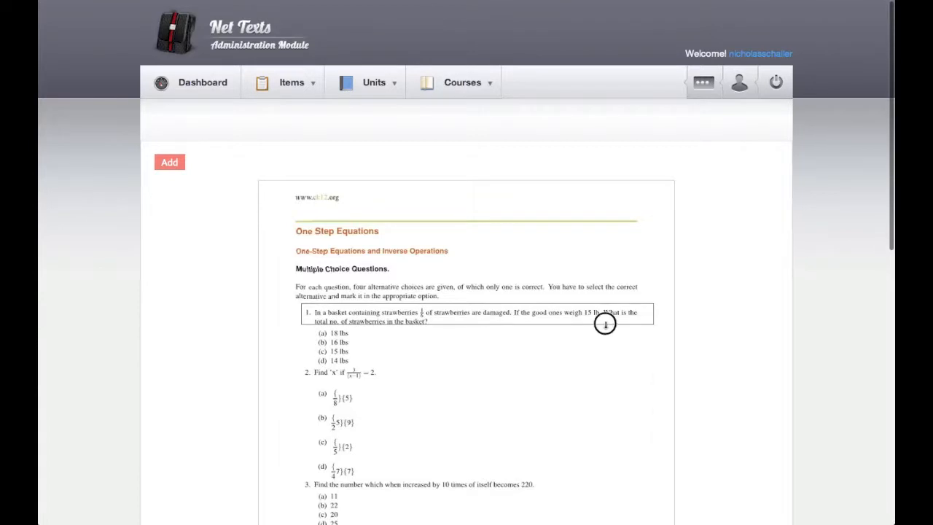
drag(605, 325, 612, 366)
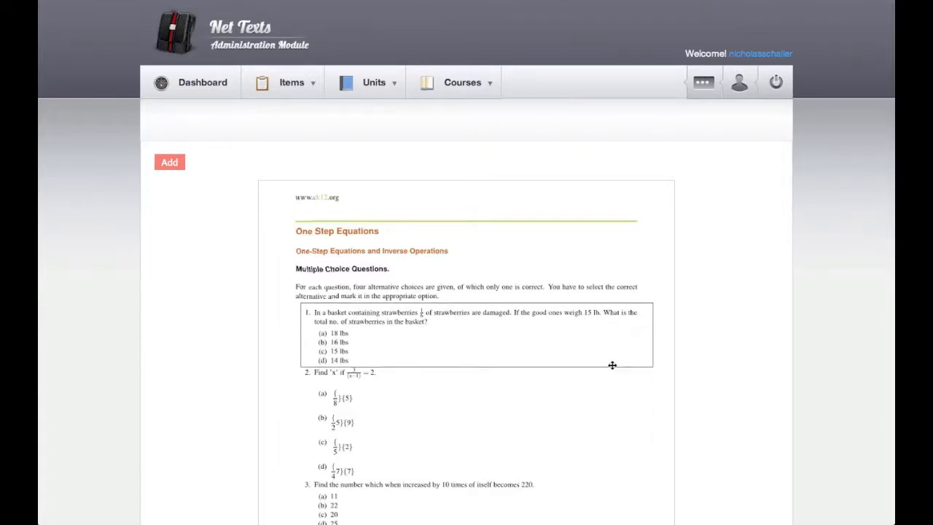
scroll(732, 340, down, 10)
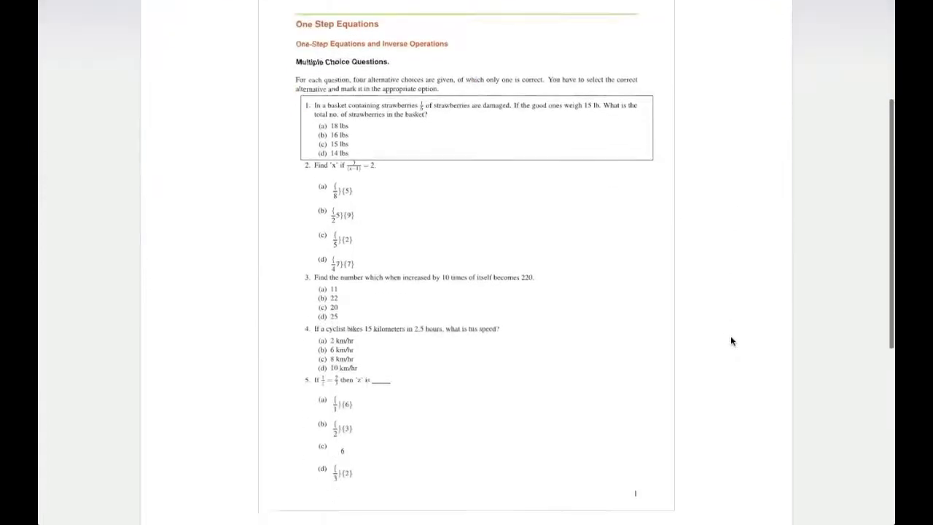
scroll(732, 340, down, 5)
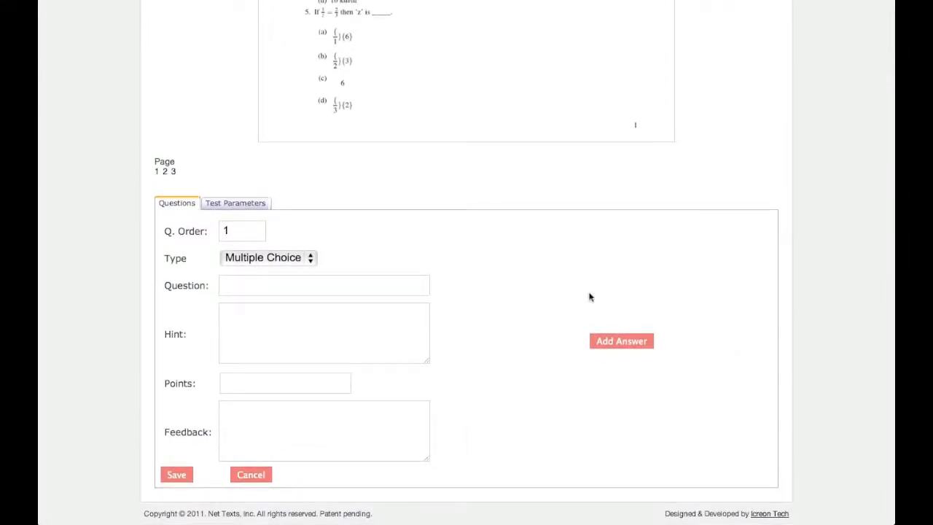
click(311, 259)
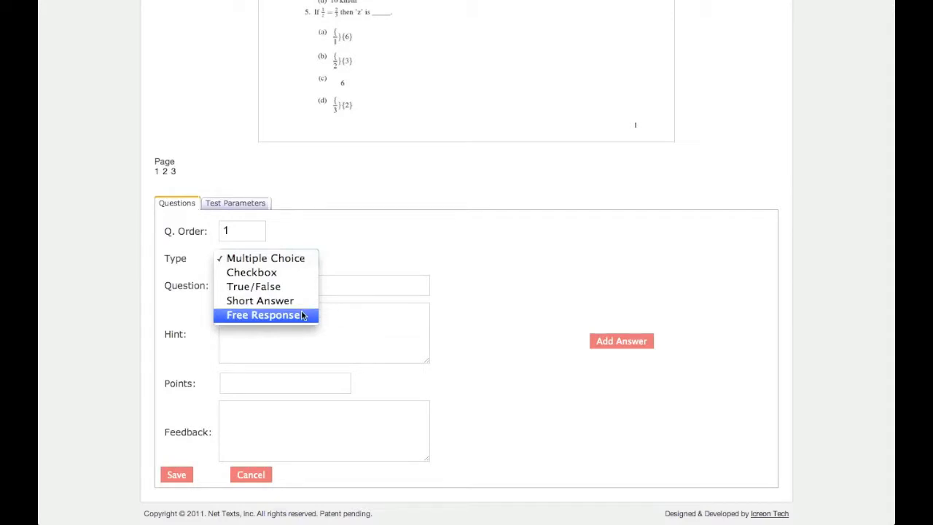
click(277, 261)
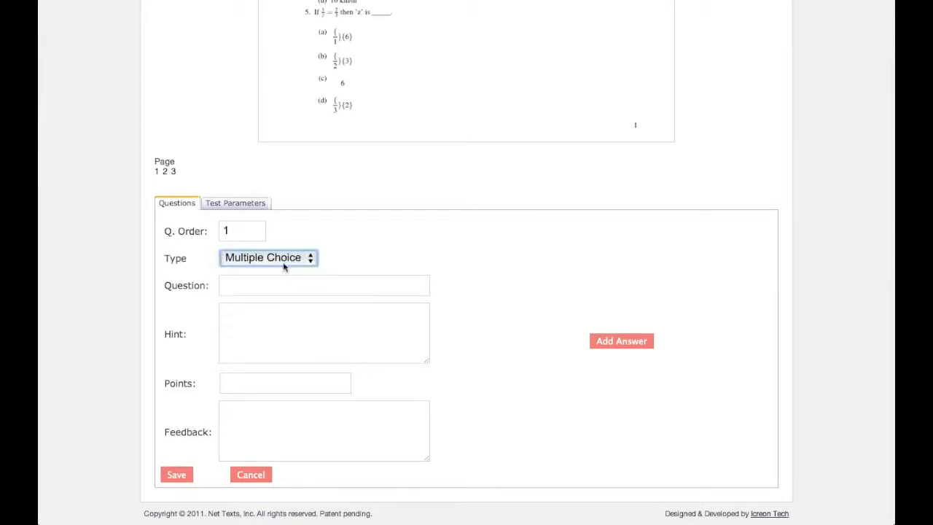
Step: Paste the strawberry basket question text, set it to 5 points, and add a first answer row
click(285, 285)
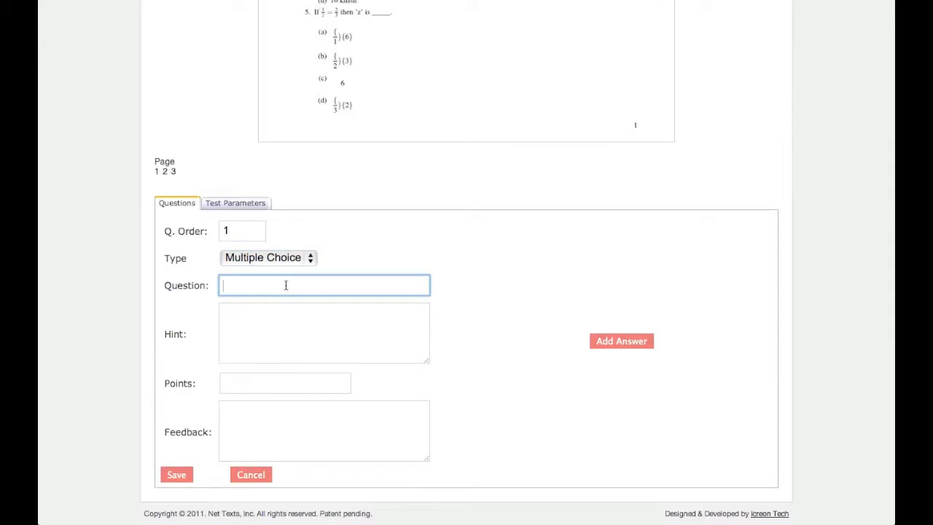
key(ctrl+v)
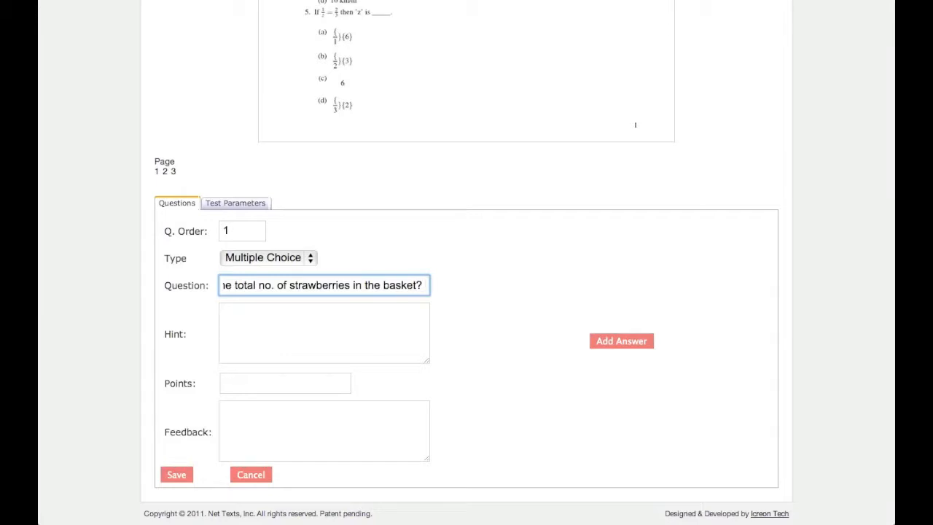
click(267, 314)
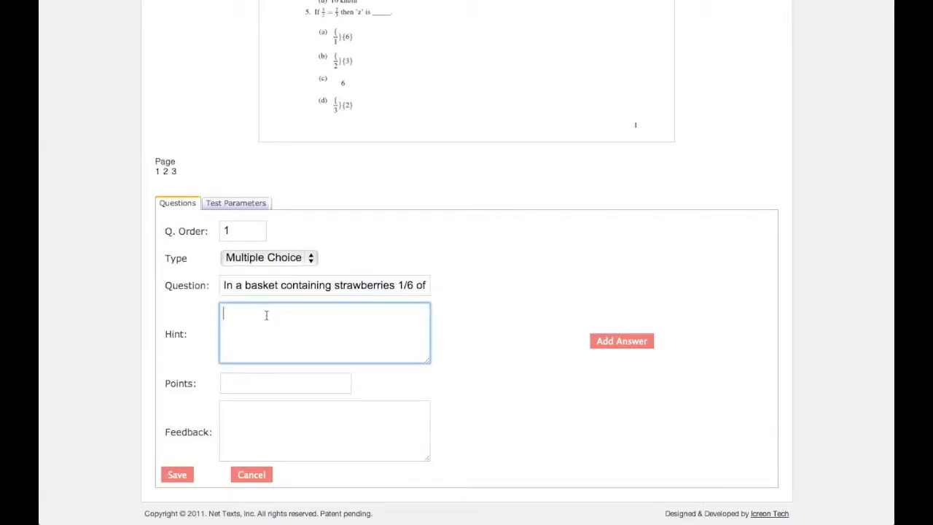
click(261, 383)
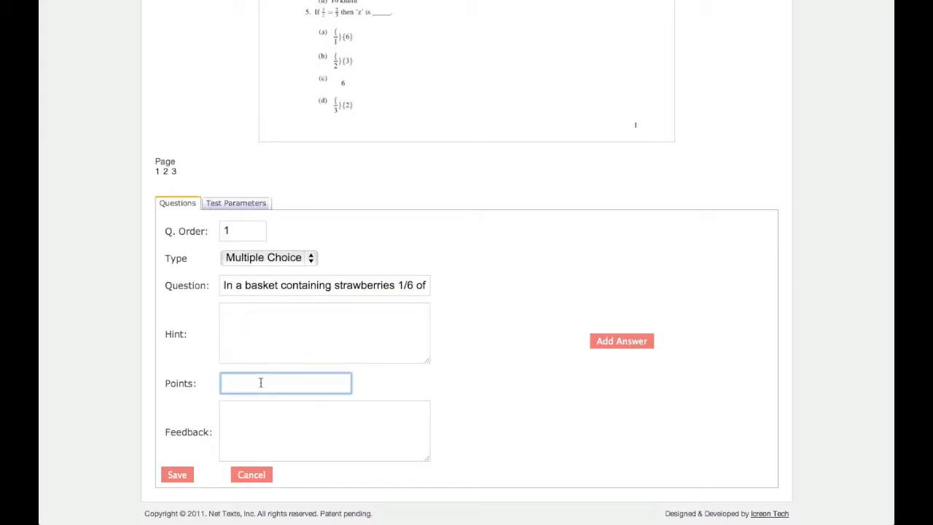
text(5)
click(265, 422)
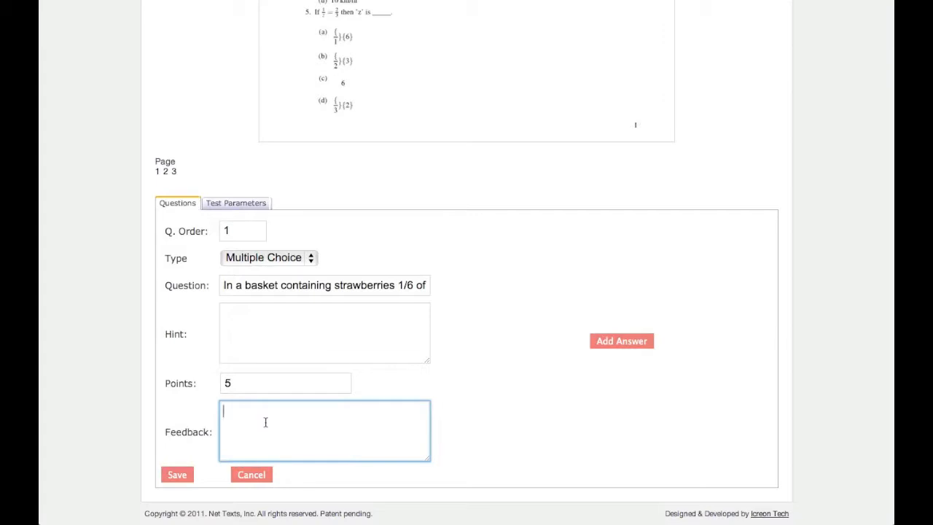
click(598, 342)
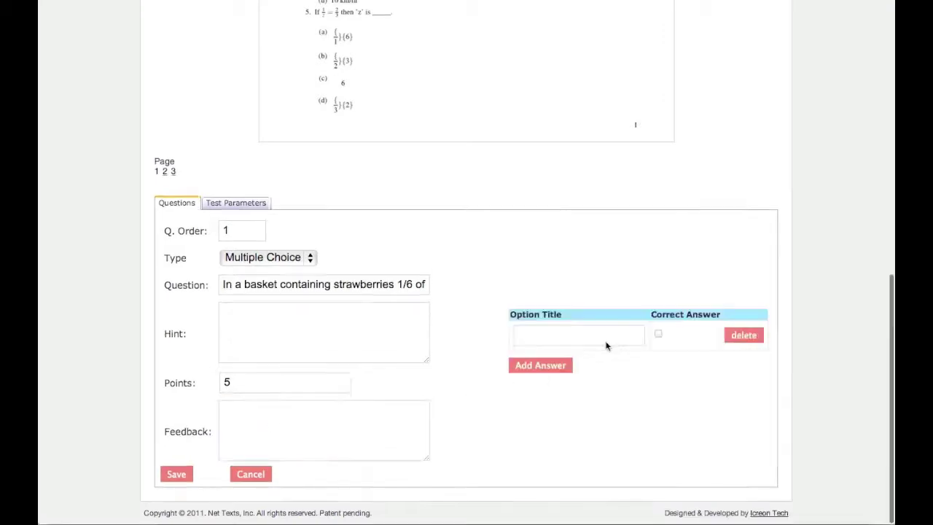
Step: Add answer options A, B, C and D, mark A as correct, and save the question
click(529, 333)
text(A)
key(Tab)
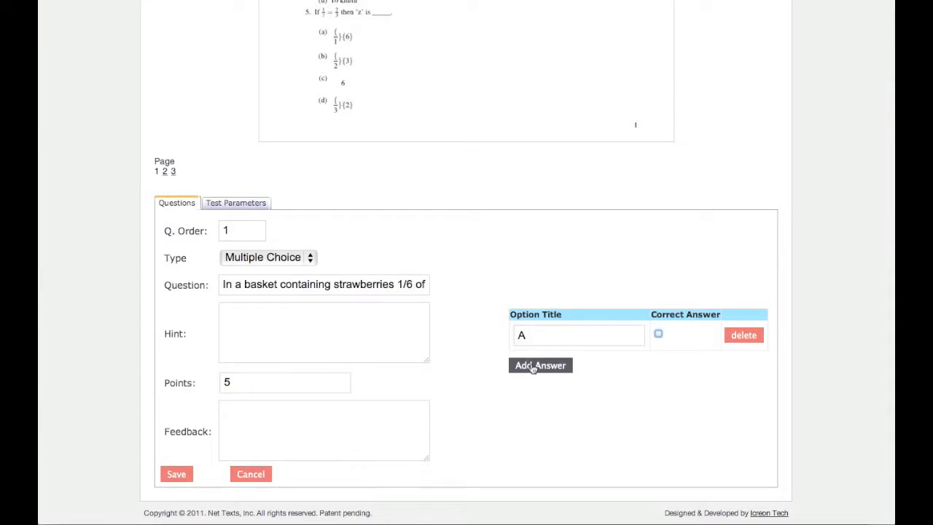
click(532, 366)
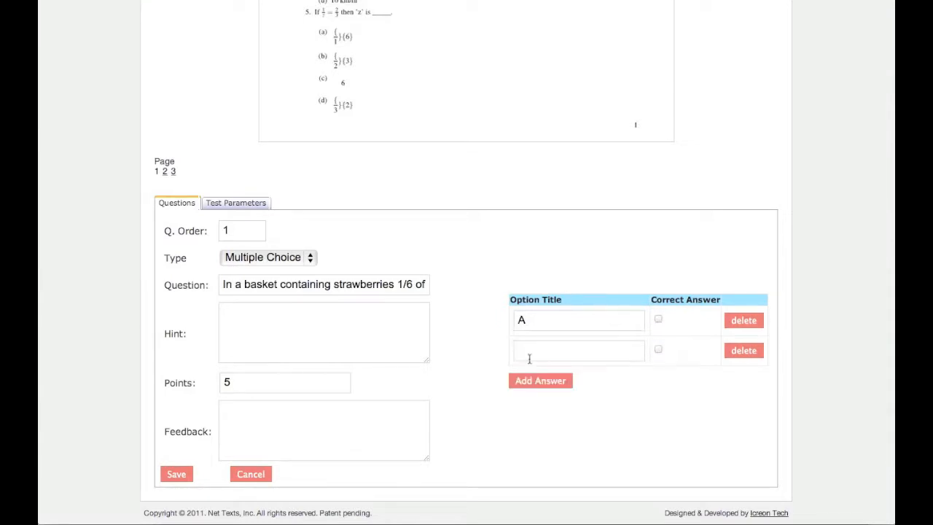
click(524, 349)
text(B)
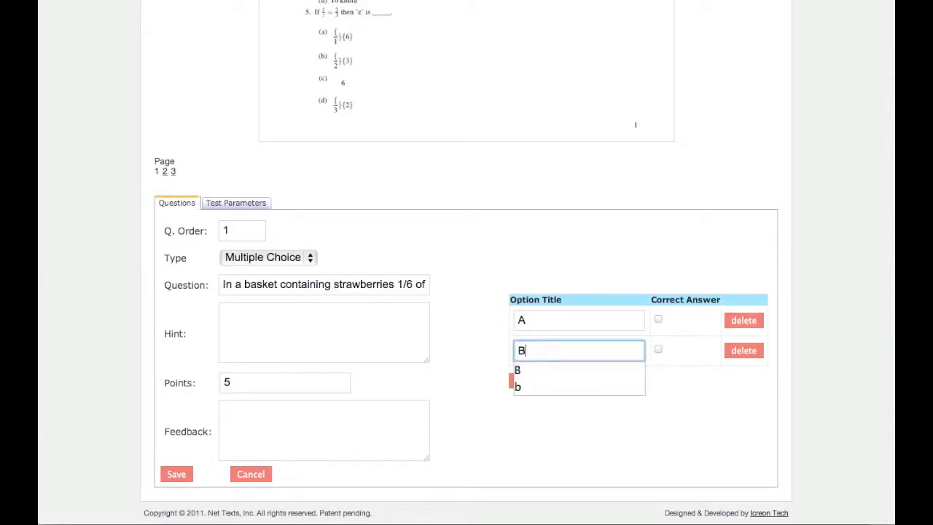
key(Tab)
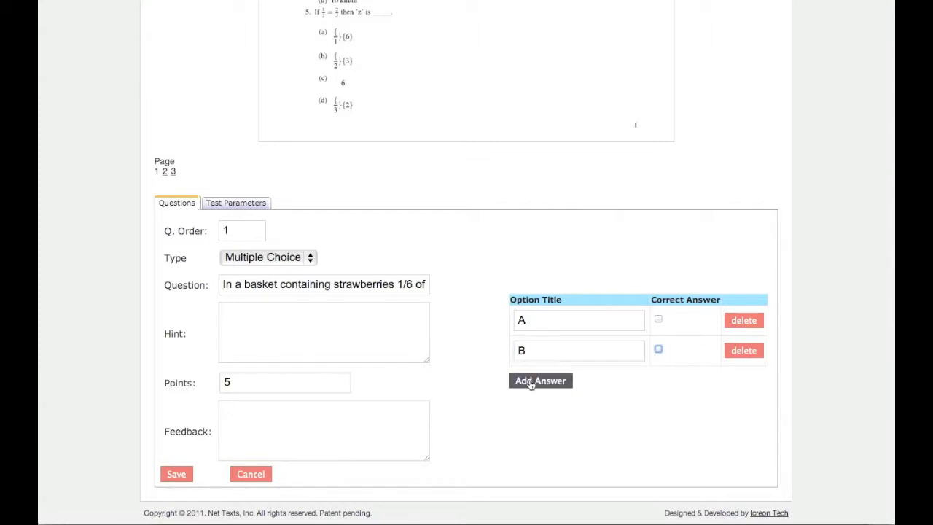
click(535, 380)
click(528, 363)
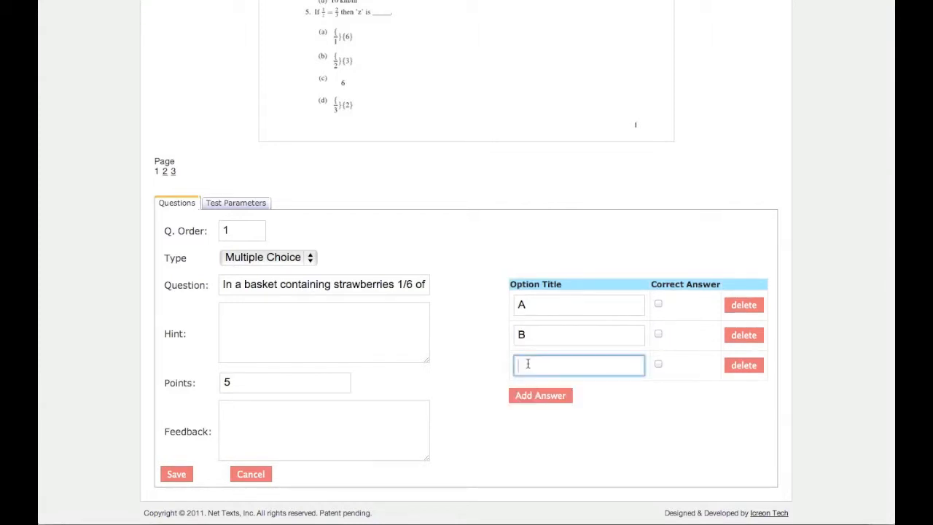
text(C)
key(Tab)
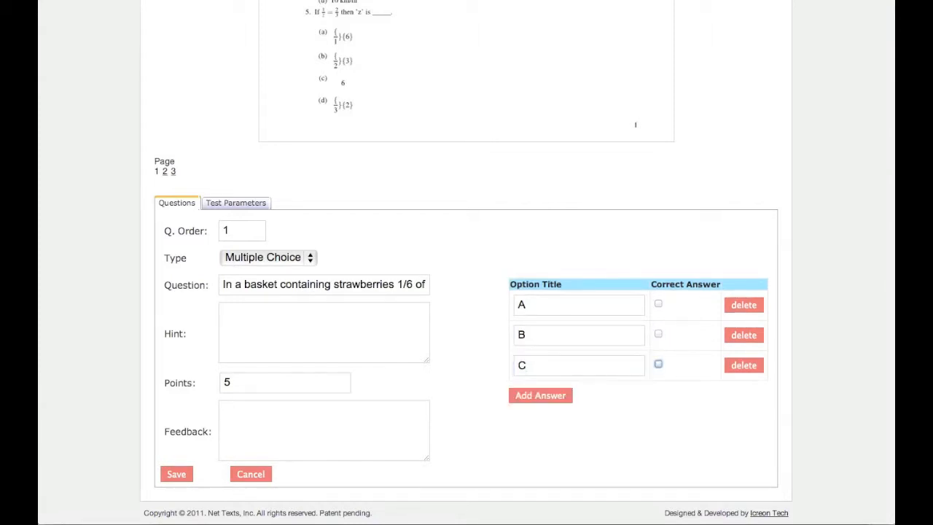
click(540, 395)
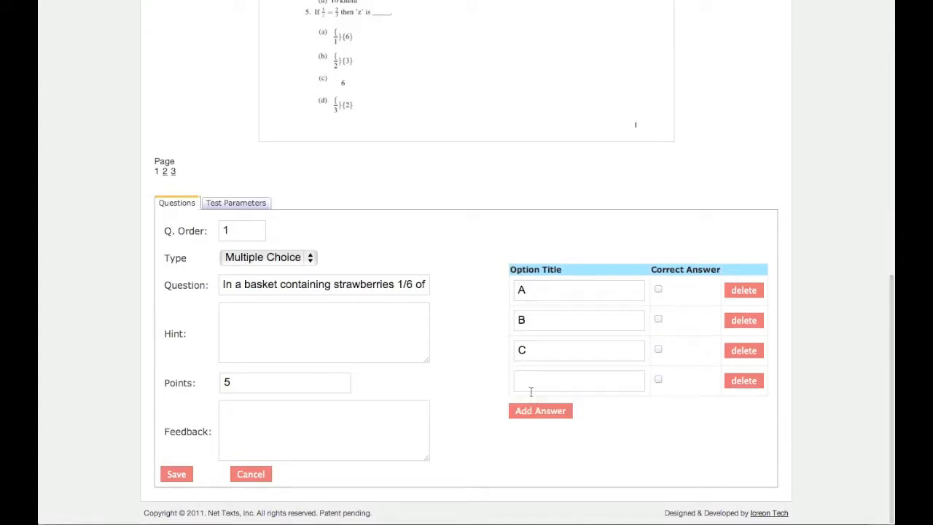
text(D)
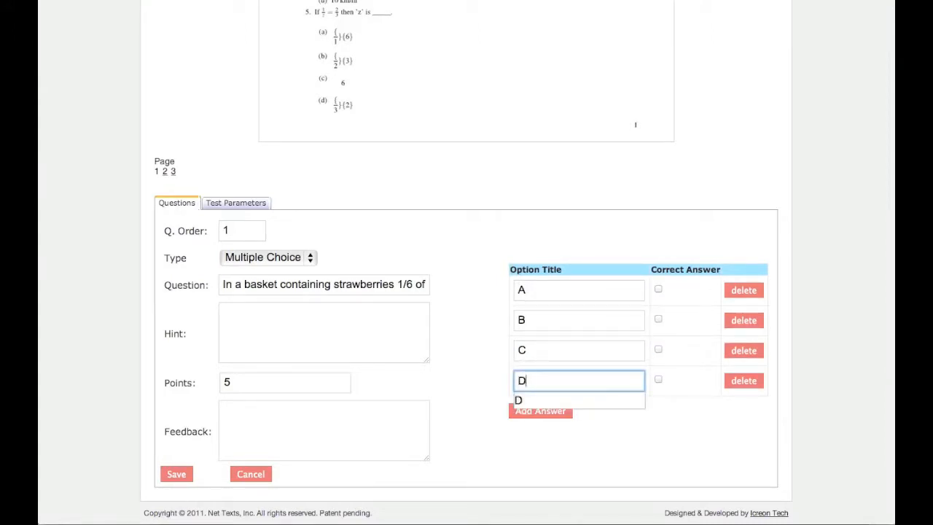
key(Tab)
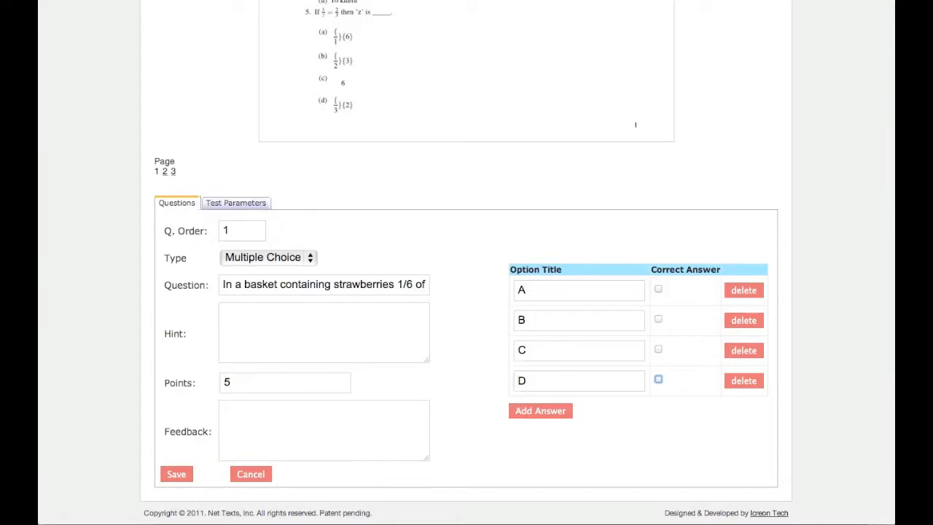
click(658, 289)
click(176, 473)
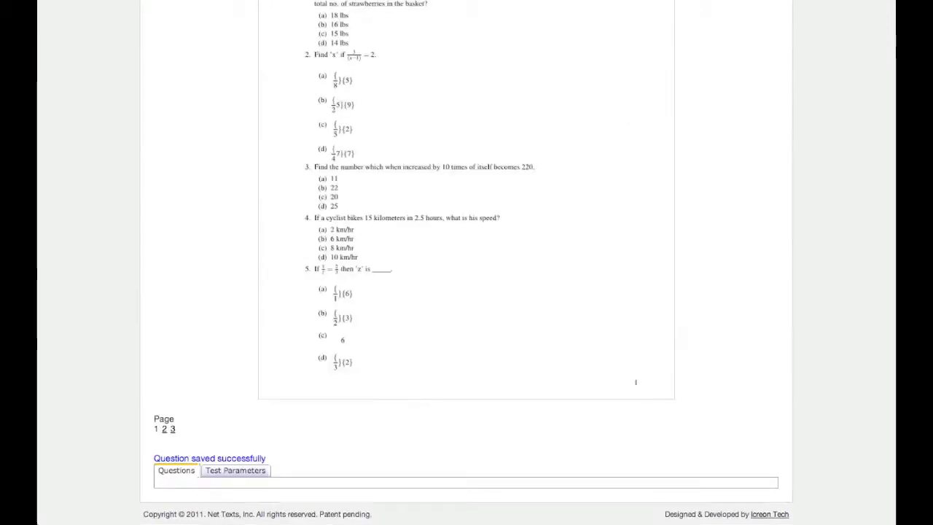
Step: Save the test parameters with scoring and reporting on and passing score 0
click(228, 472)
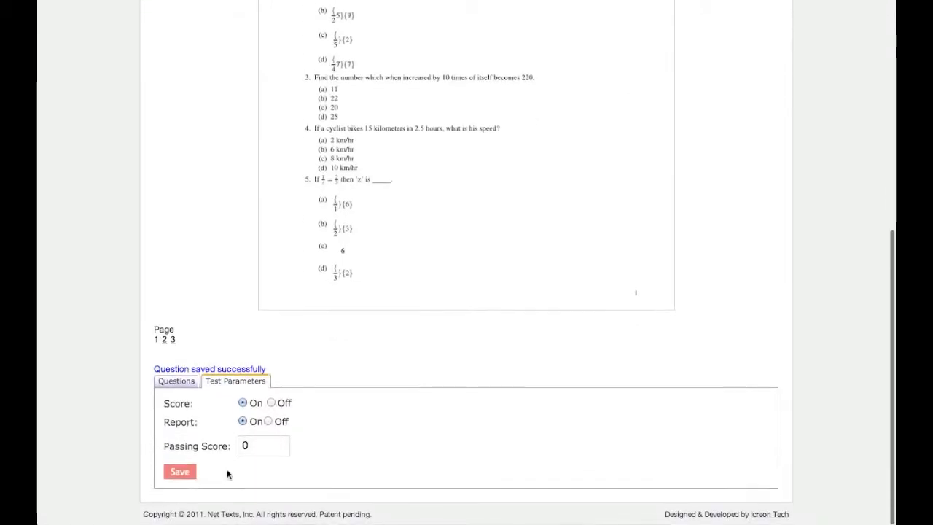
click(175, 471)
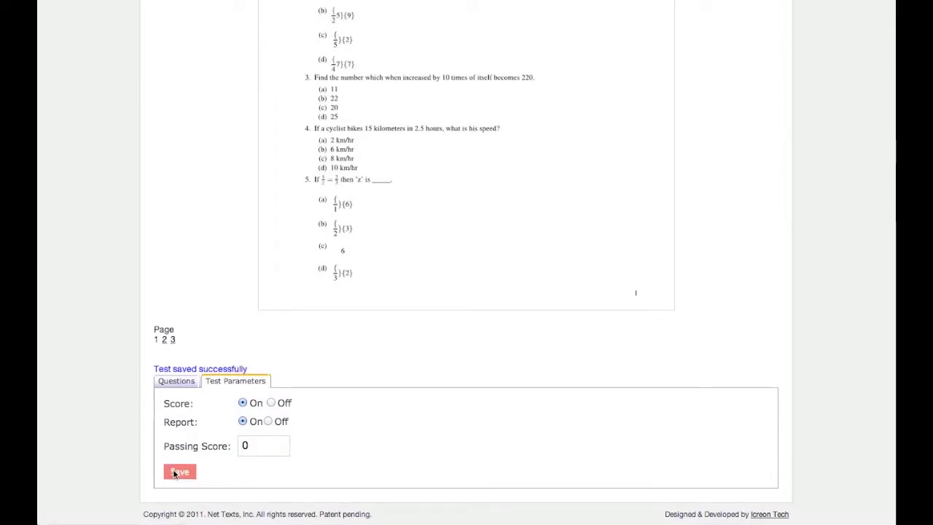
scroll(173, 469, up, 10)
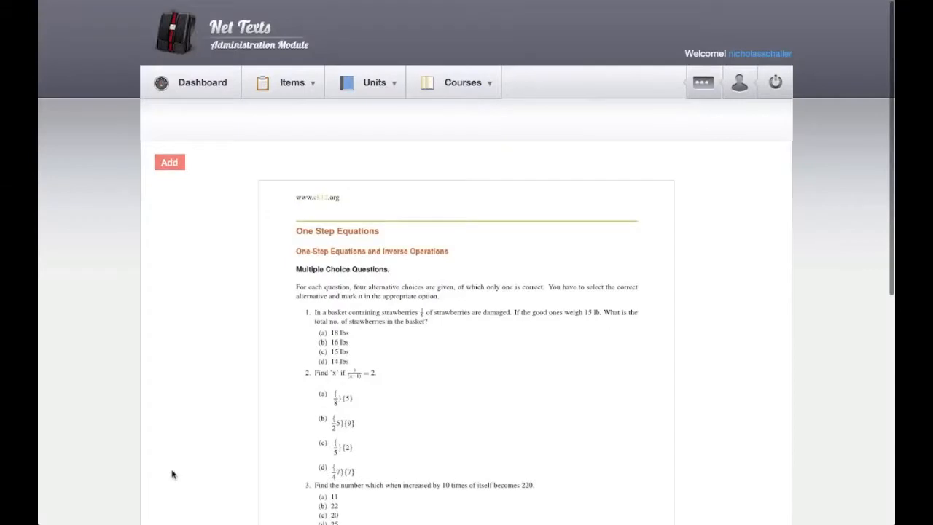
Step: Go to the Dashboard and open the One Step Equations Test item page
click(180, 88)
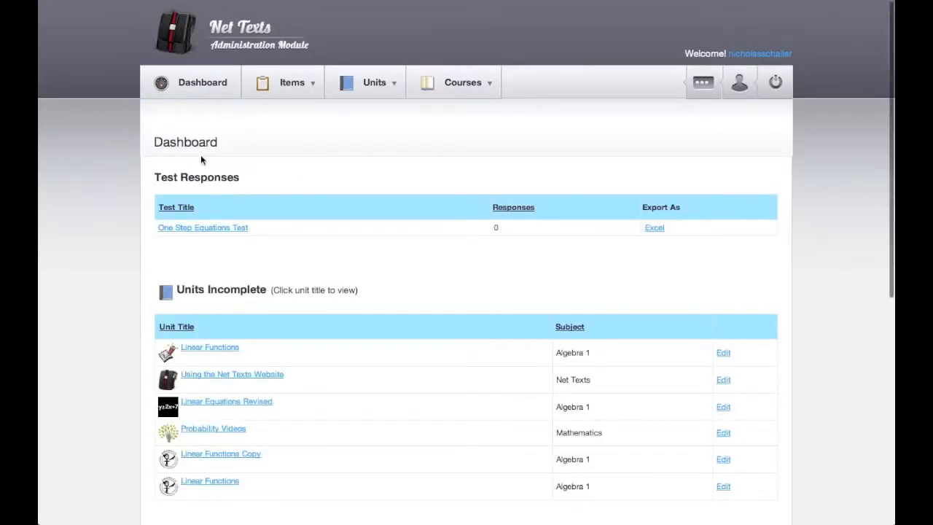
click(211, 228)
scroll(214, 231, down, 3)
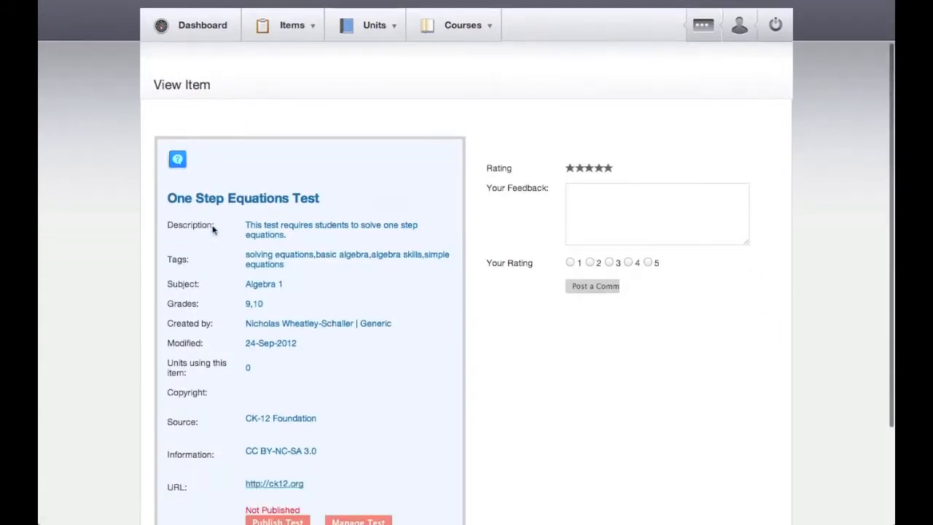
scroll(214, 231, down, 2)
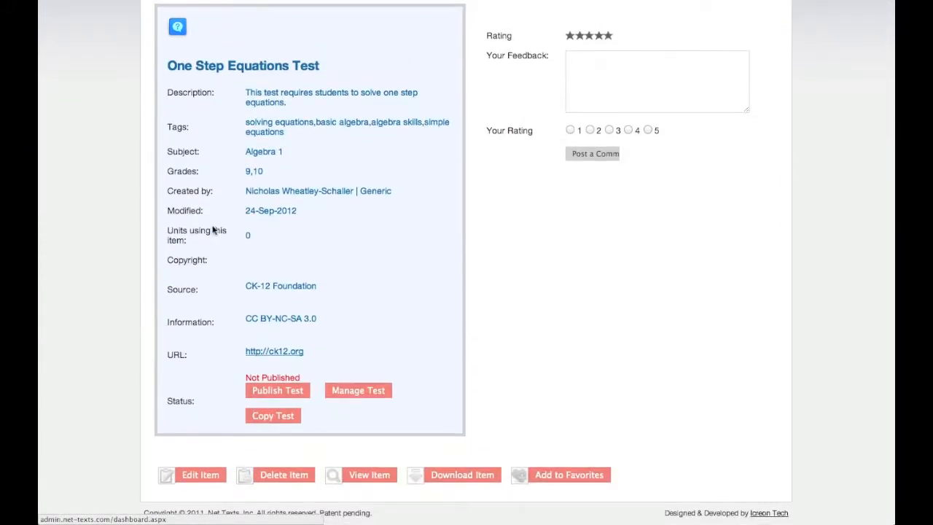